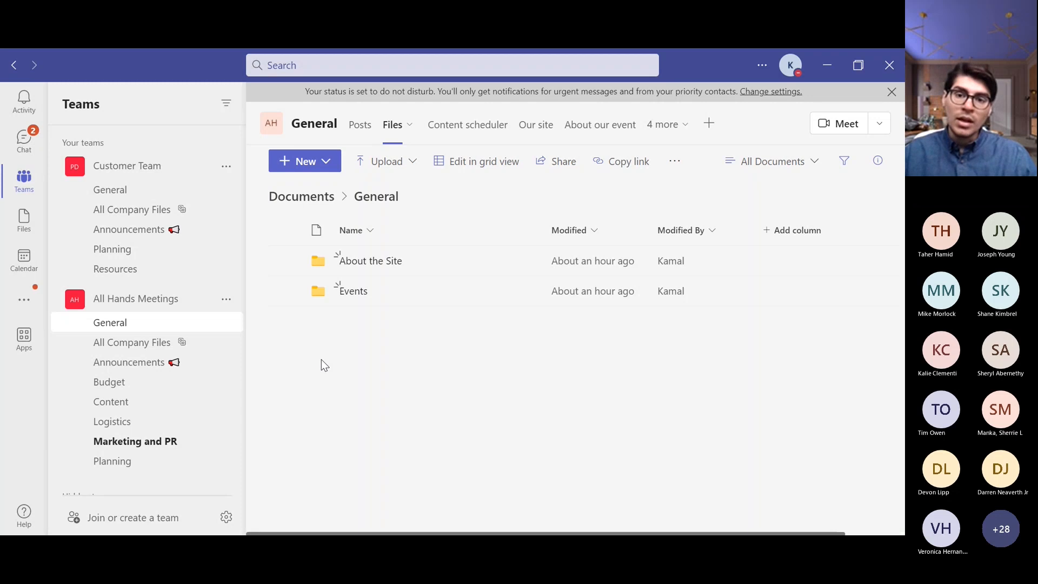
left_click(670, 168)
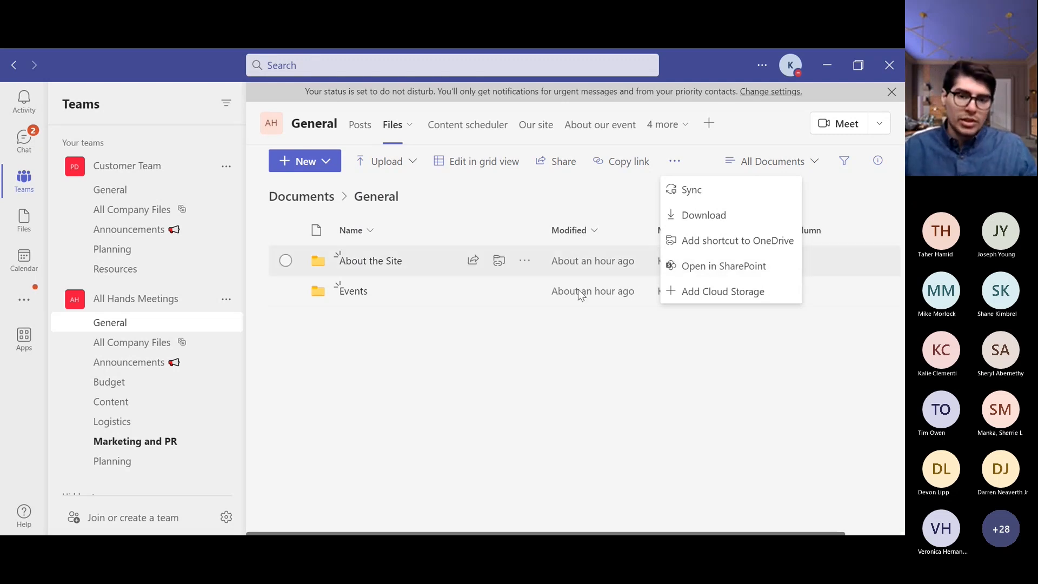
left_click(553, 336)
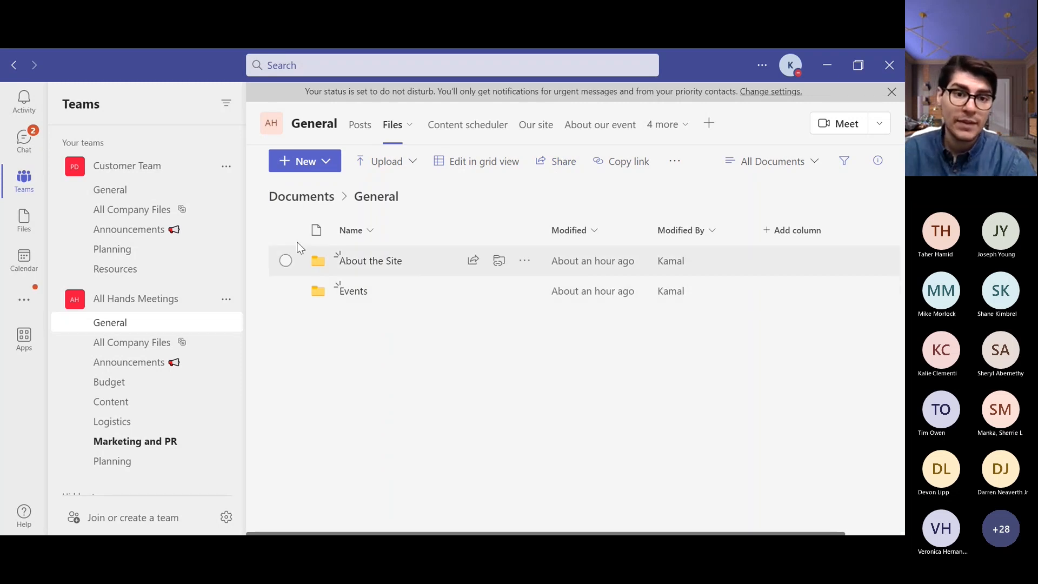
Step: Create a new Word document named "BUdget tracker" in the General channel's files
left_click(318, 163)
left_click(322, 224)
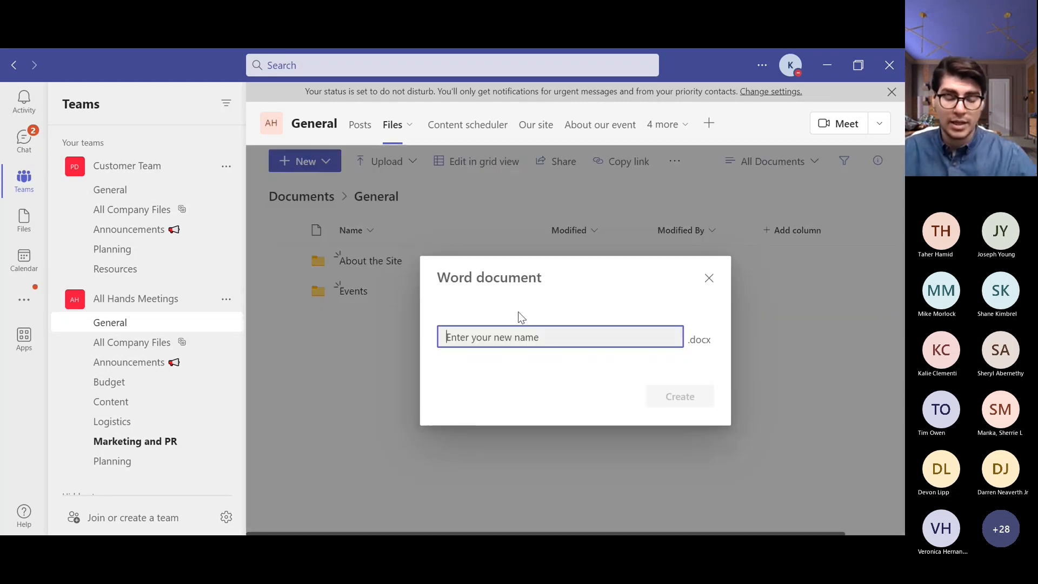
type("BUdg")
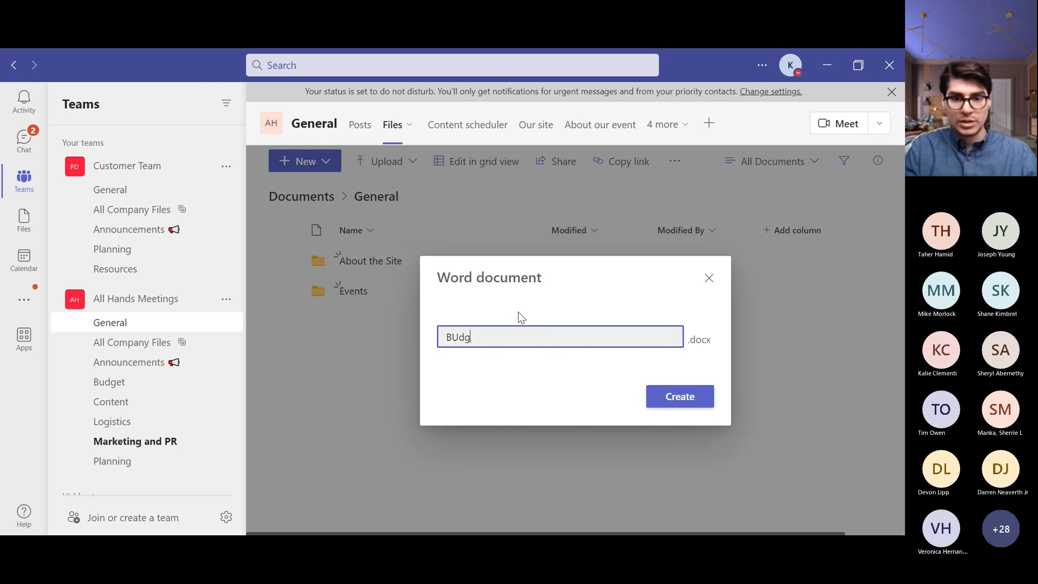
type("et tracker")
key("Return")
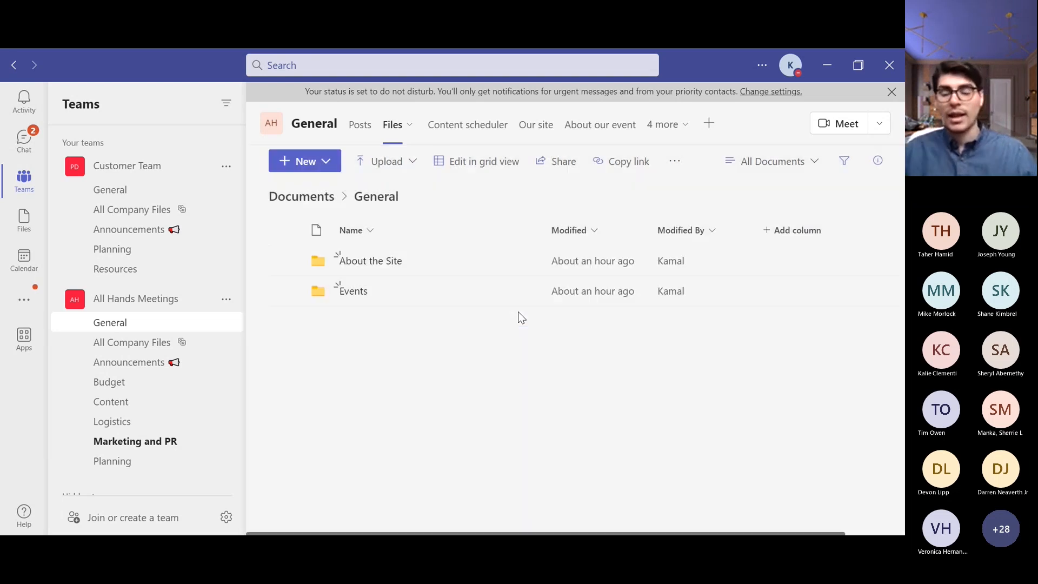
left_click(24, 180)
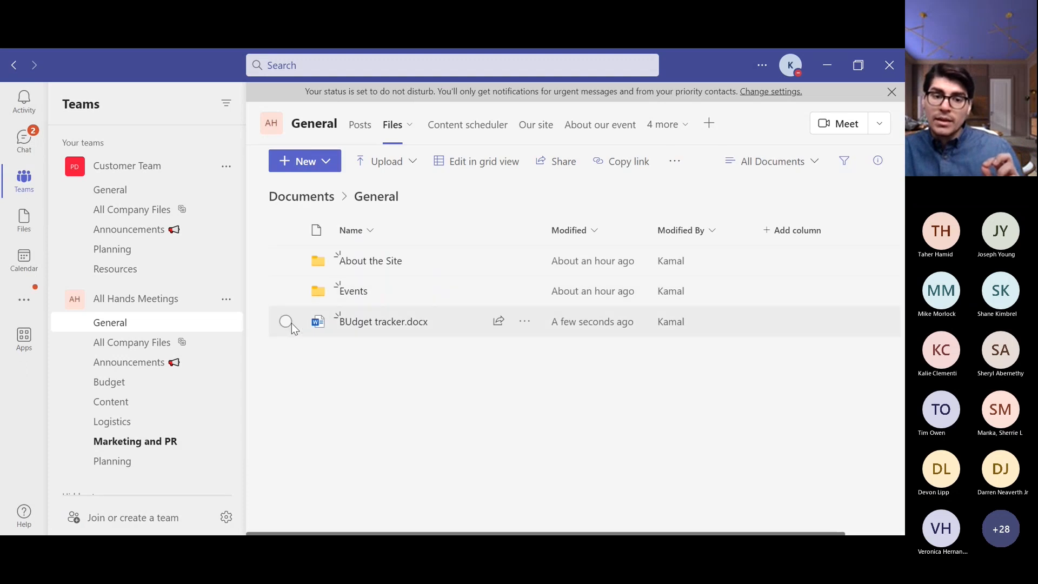
Step: Look at the link-sharing options for BUdget tracker.docx without sending anything
left_click(285, 321)
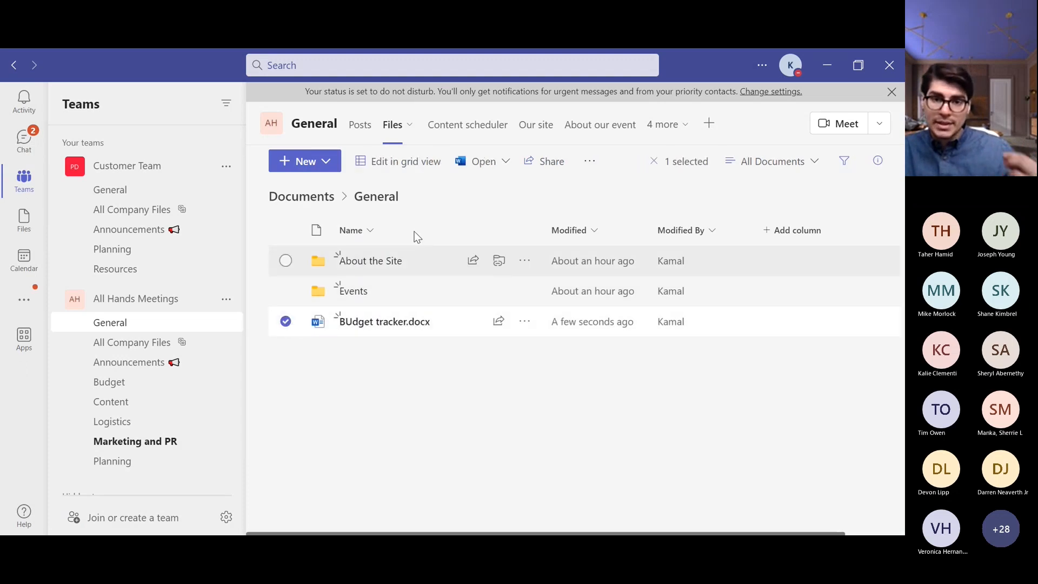
left_click(551, 163)
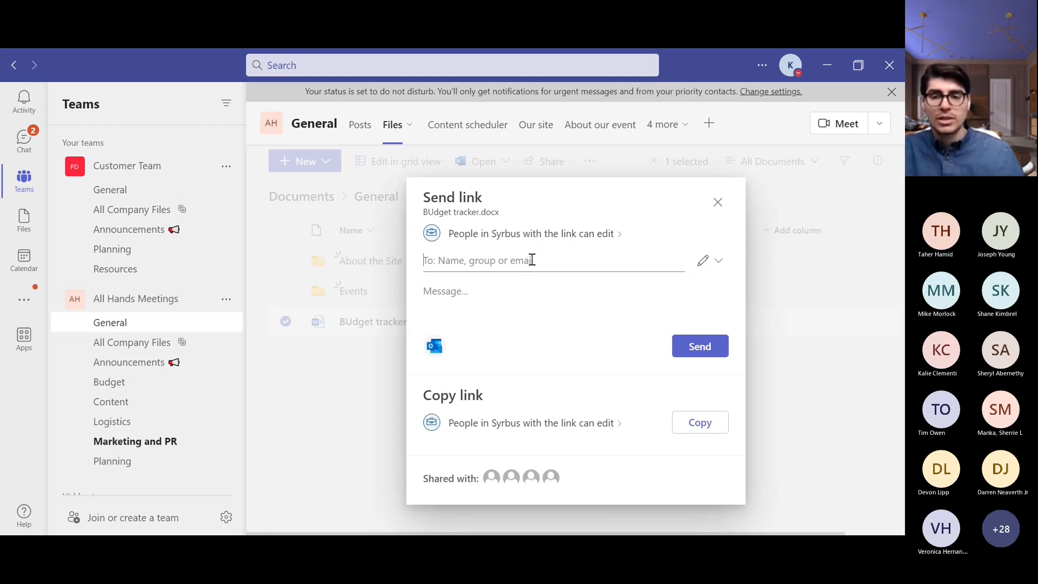
left_click(718, 203)
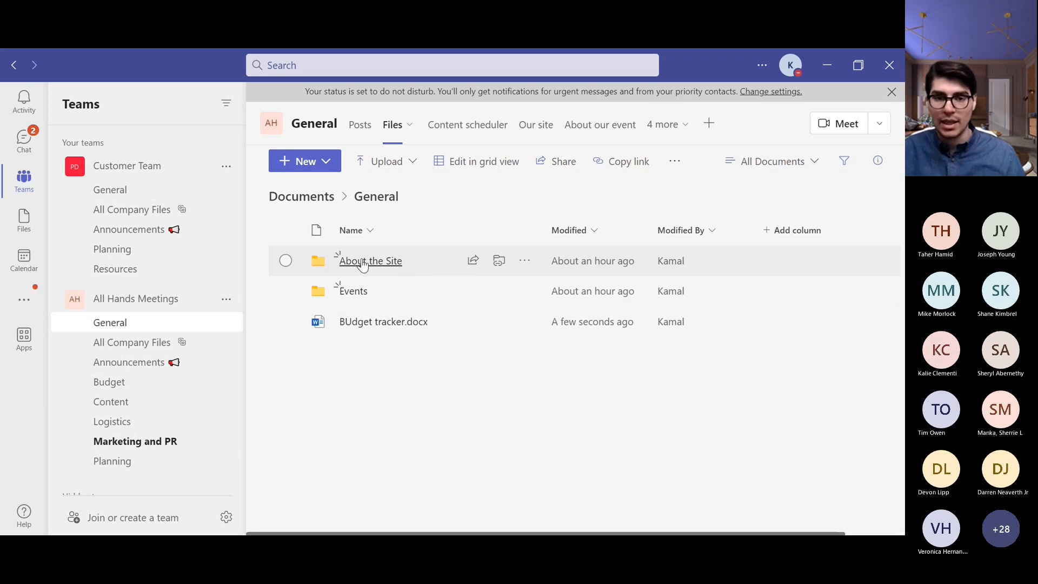
Step: Pin the Events folder to the top of the General channel's file list
left_click(289, 294)
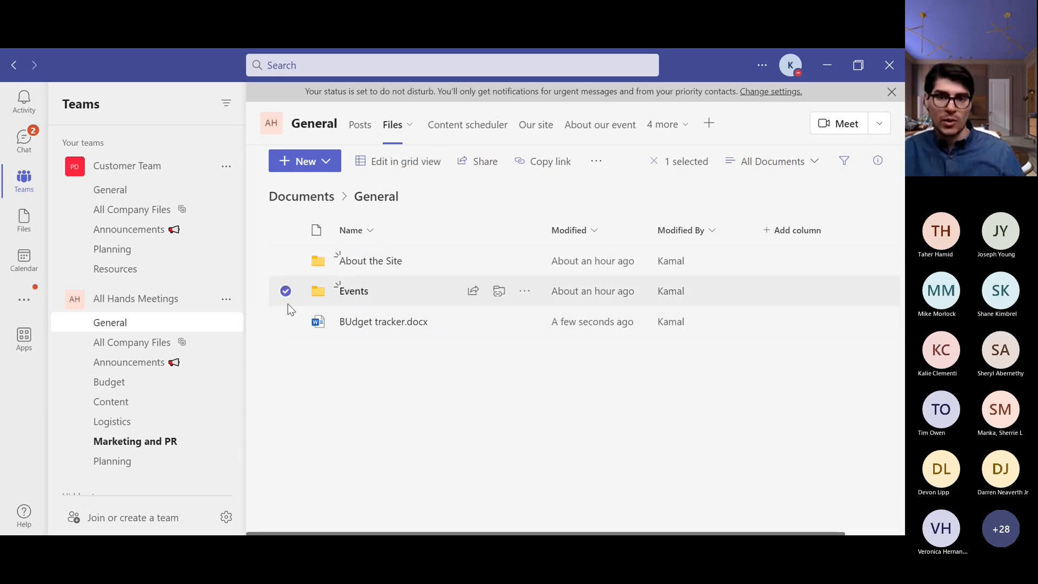
left_click(597, 161)
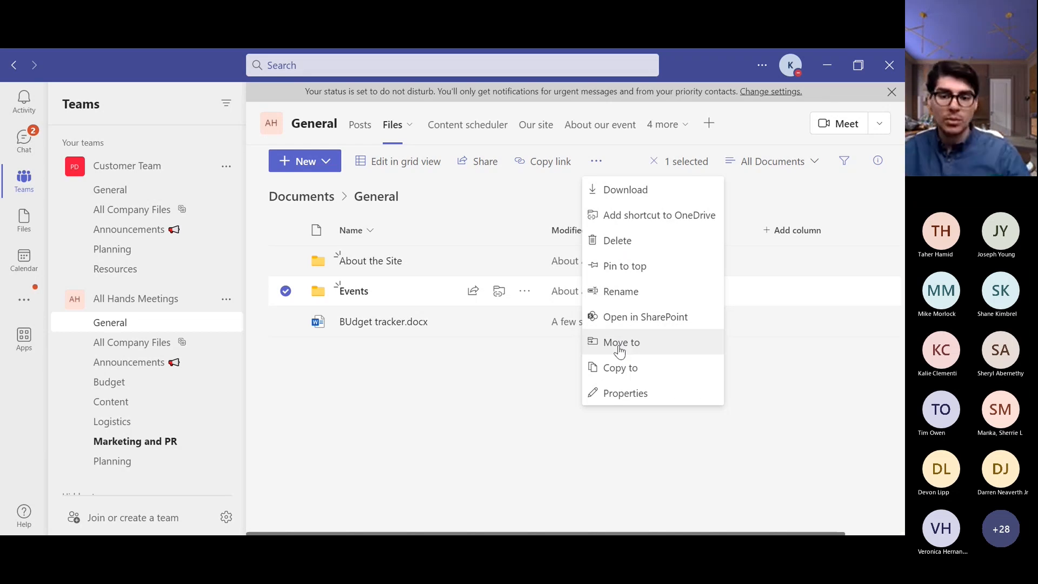
left_click(620, 267)
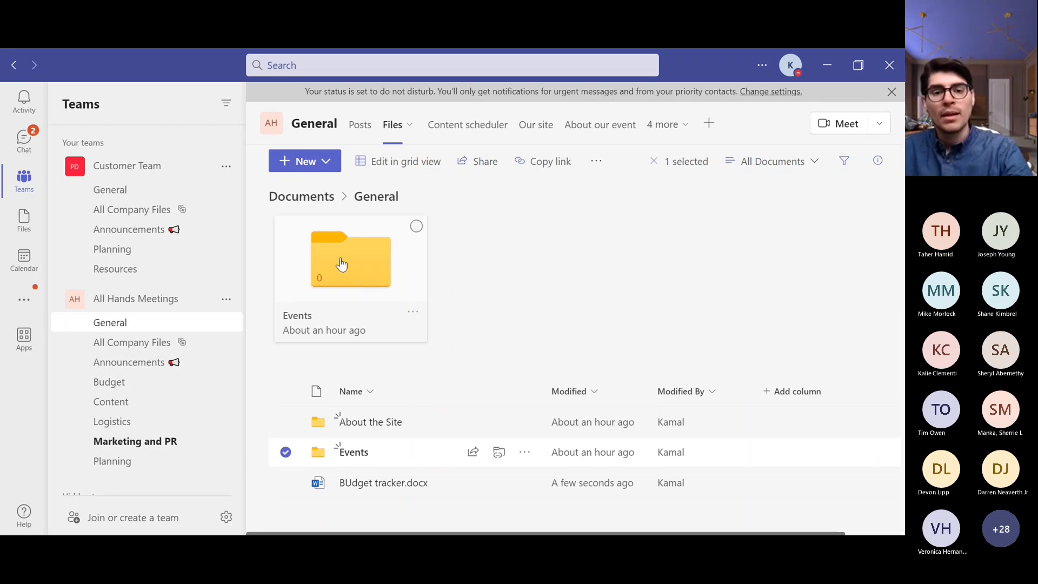
Step: Unpin the Events folder from the top of the file list
left_click(417, 227)
left_click(413, 312)
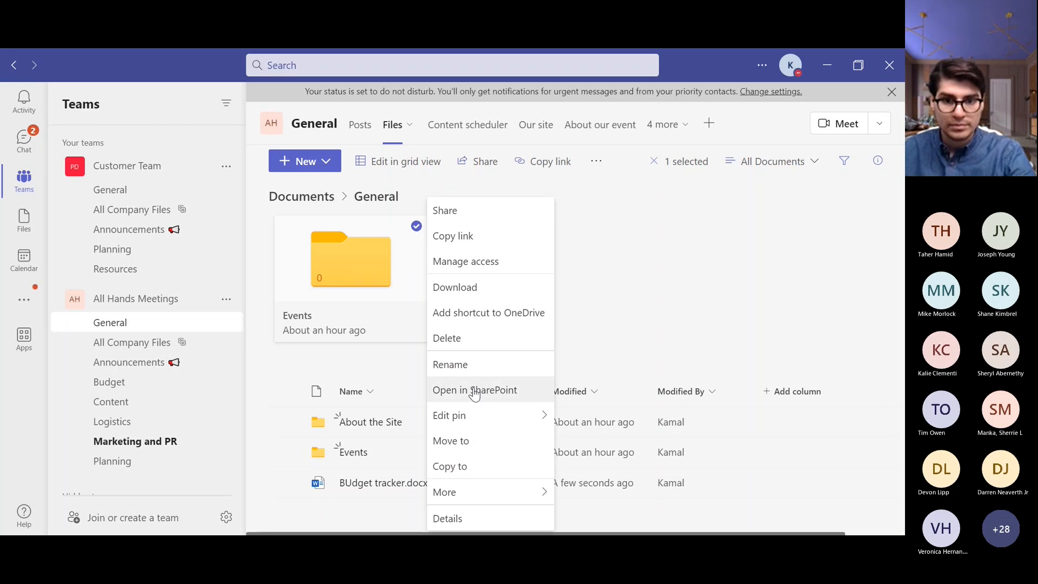
mouse_move(476, 415)
left_click(582, 417)
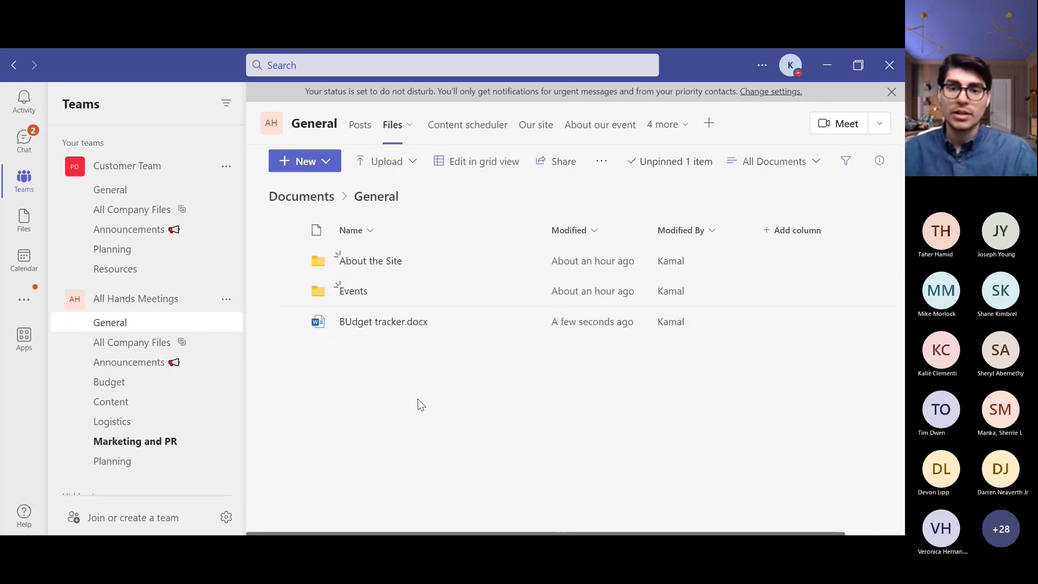
Step: Open BUdget tracker.docx and enter "Budget Tracker" as the document text
left_click(370, 324)
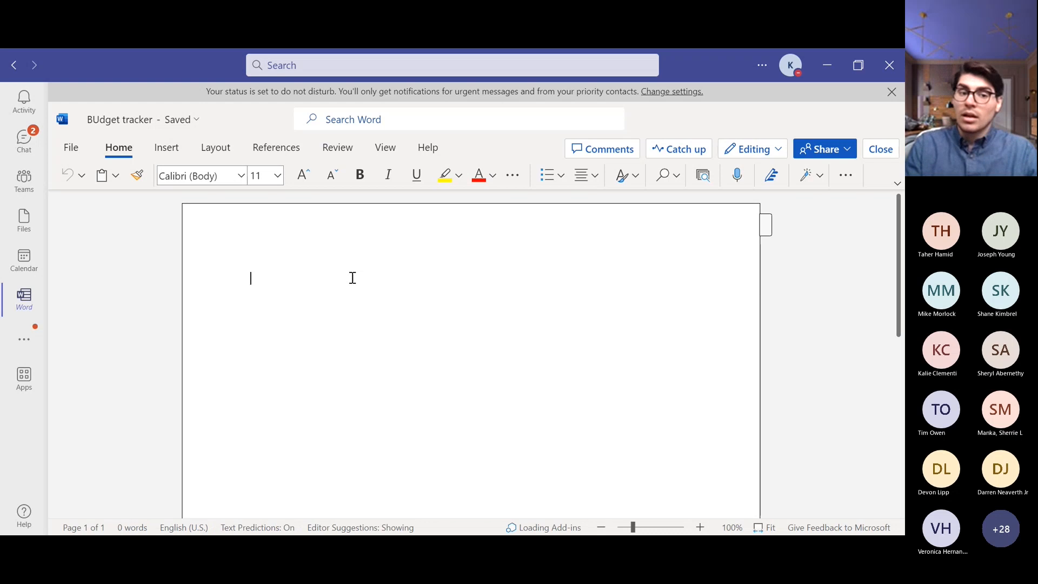
type("Budget")
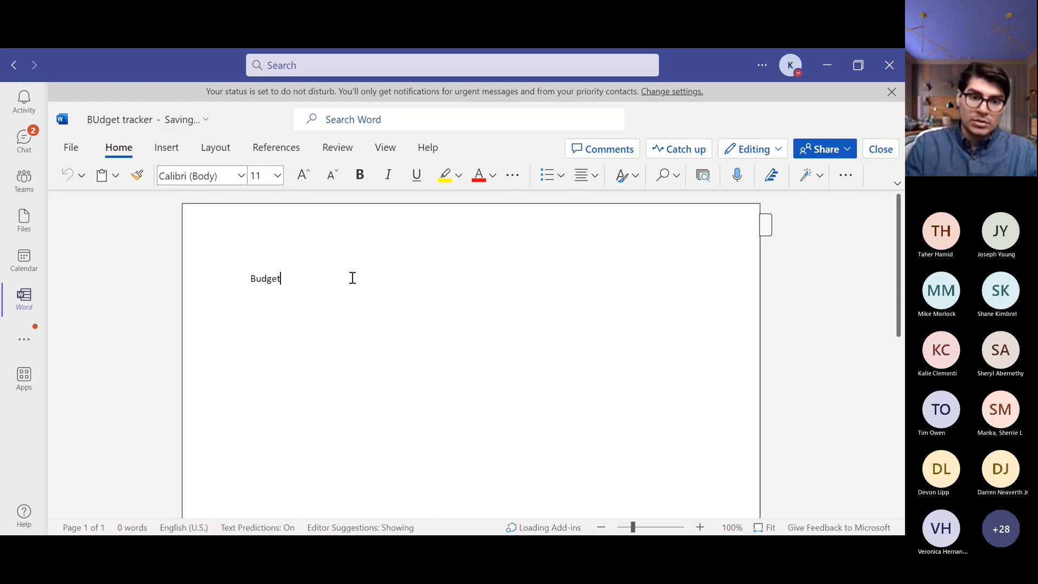
type(" Tracker")
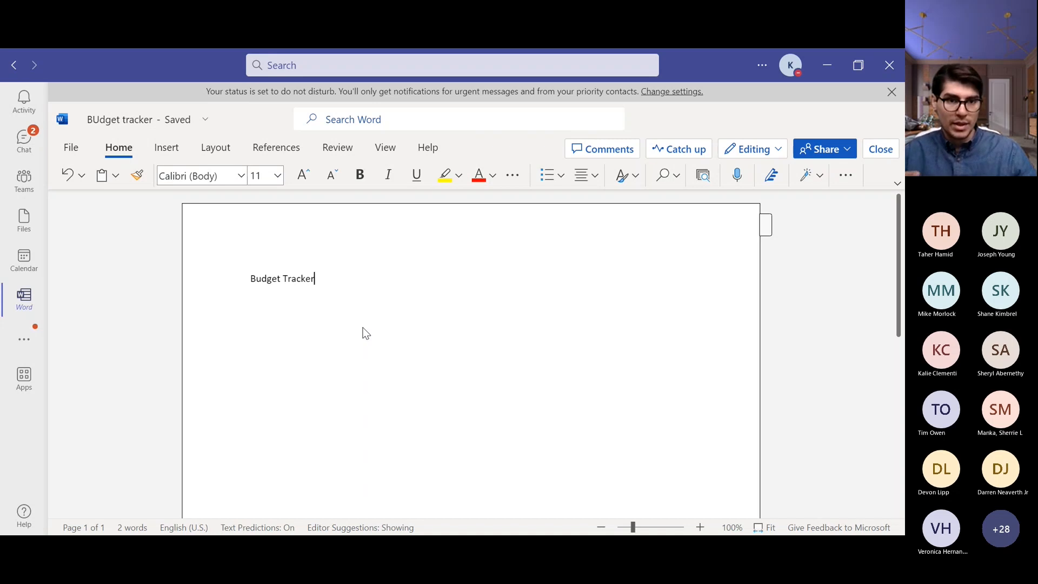
Step: Examine the document's file name, location and save details, as well as the available editing modes
left_click(194, 123)
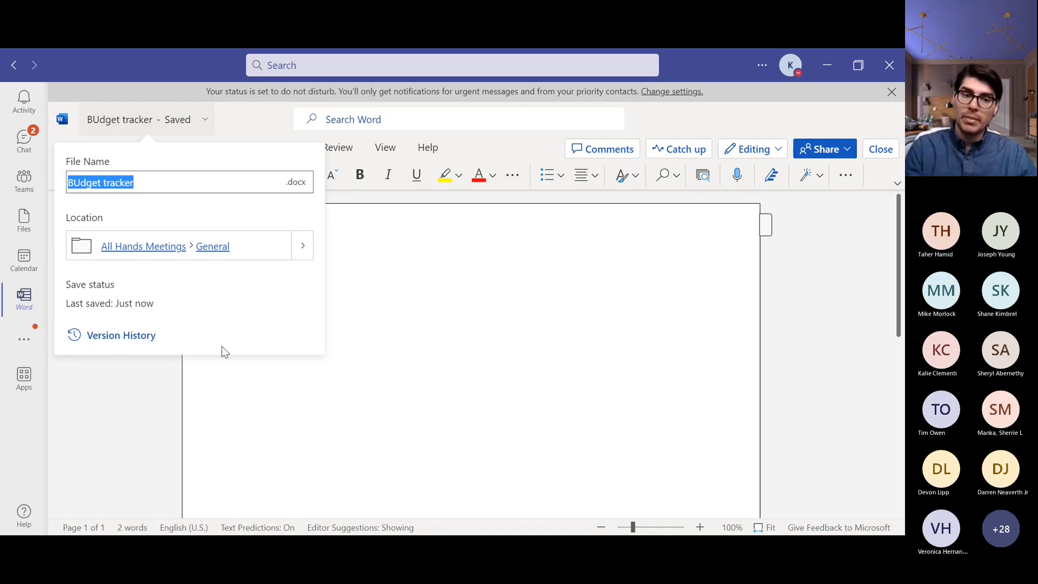
left_click(514, 313)
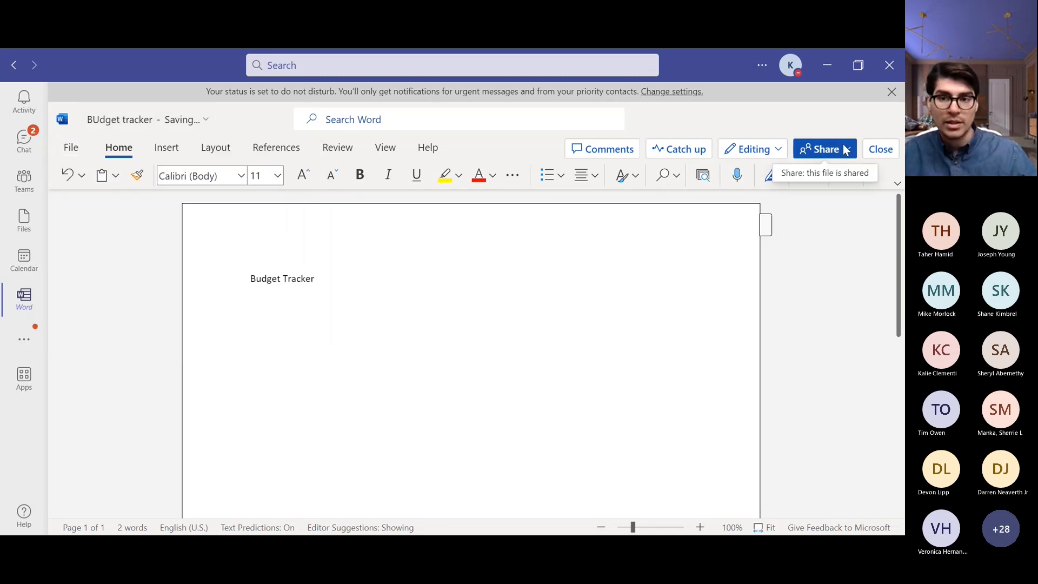
left_click(776, 149)
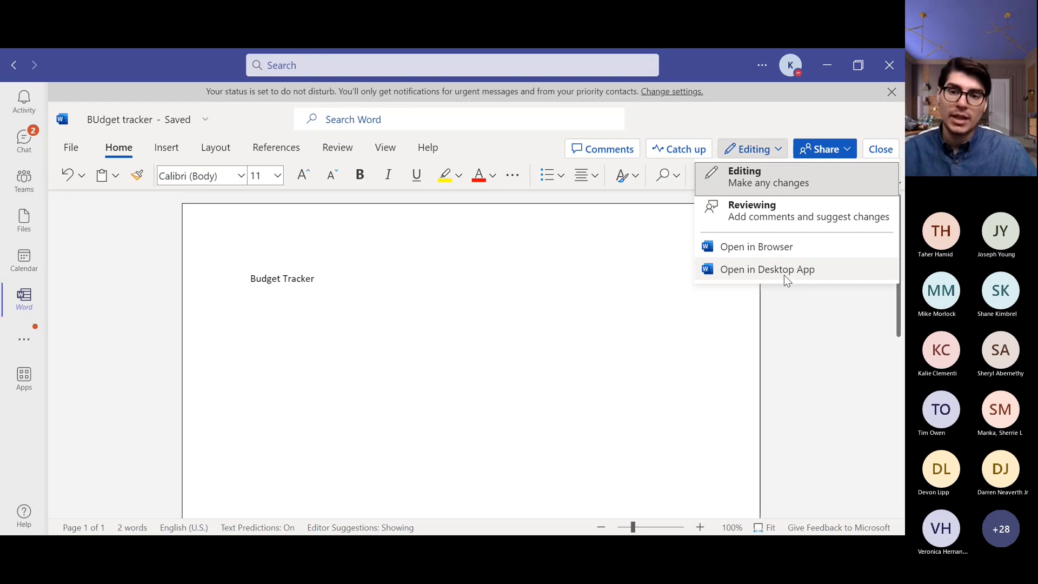
left_click(553, 227)
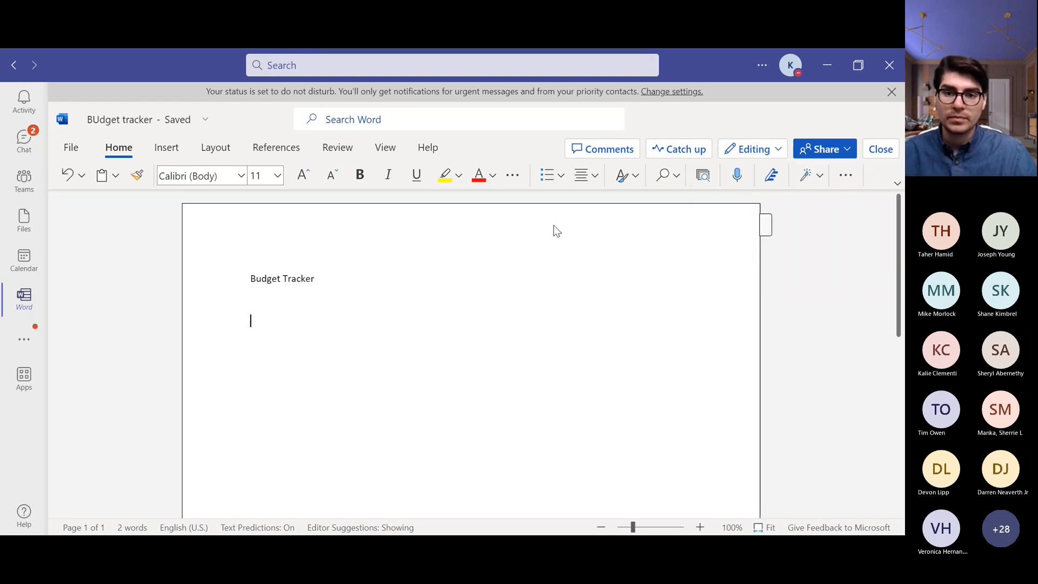
Step: Start a new comment on the "Budget Tracker" text with an @ mention
left_click(598, 150)
left_click_drag(308, 285, 144, 285)
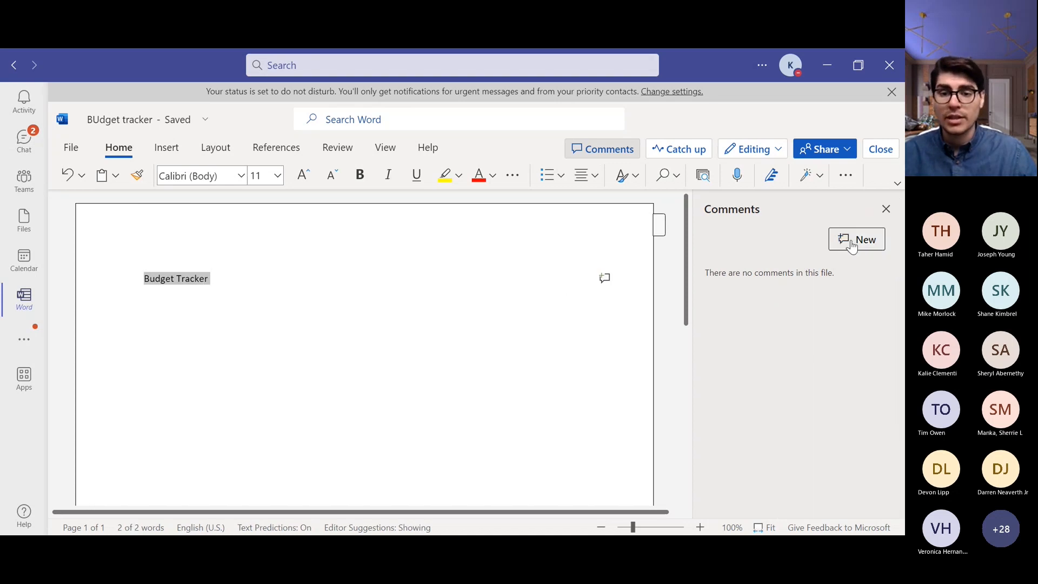
left_click(849, 241)
type("@")
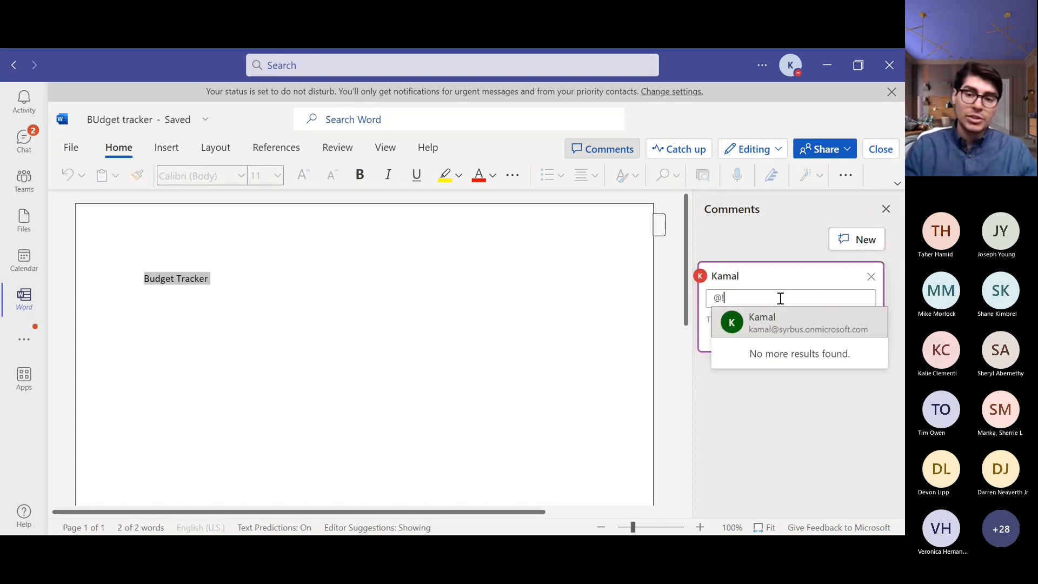
type("admin")
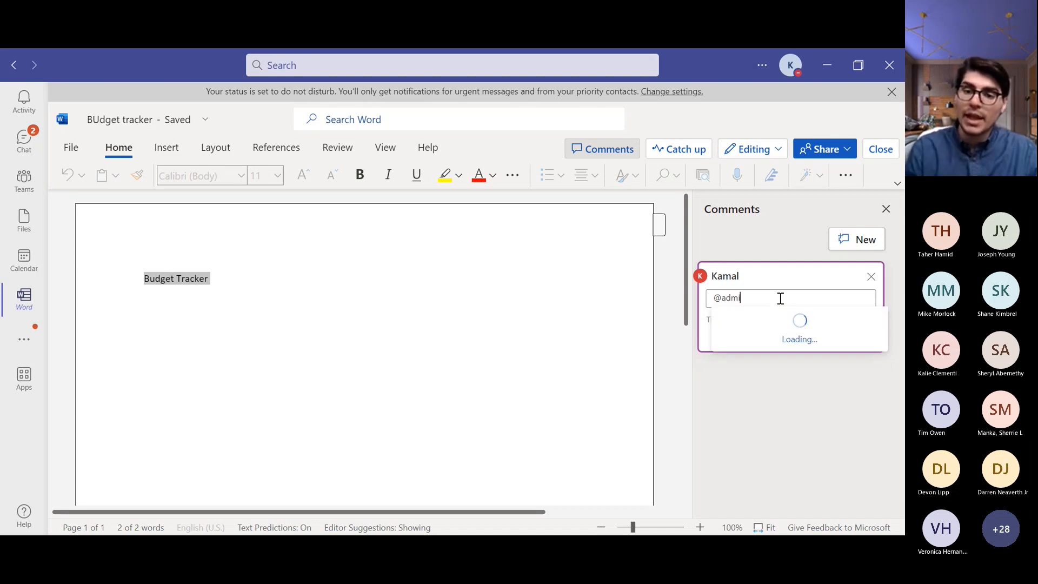
key("BackSpace")
key("BackSpace")
key("BackSpace")
key("BackSpace")
key("BackSpace")
type("ba")
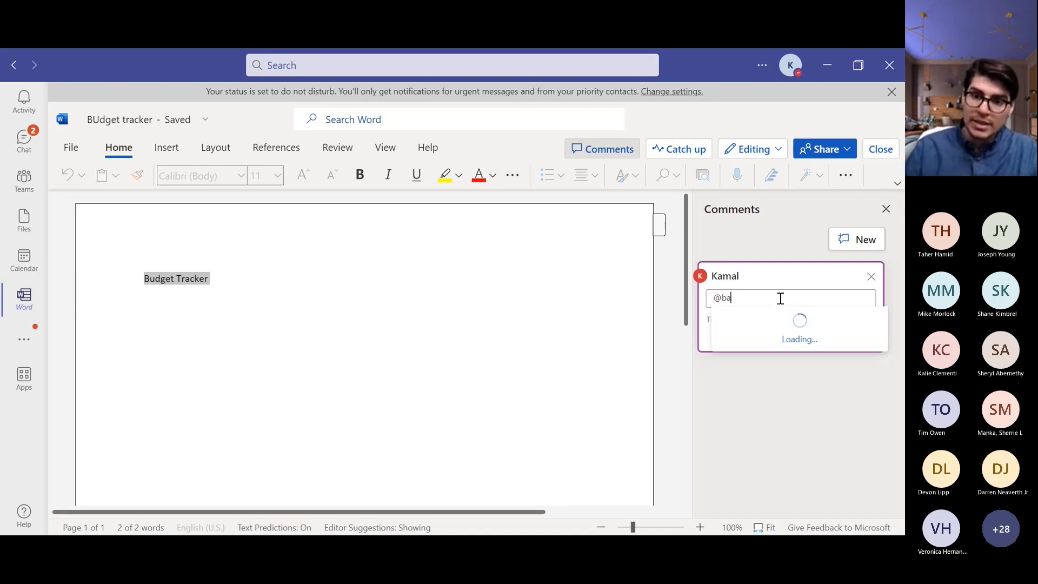
key("BackSpace")
key("BackSpace")
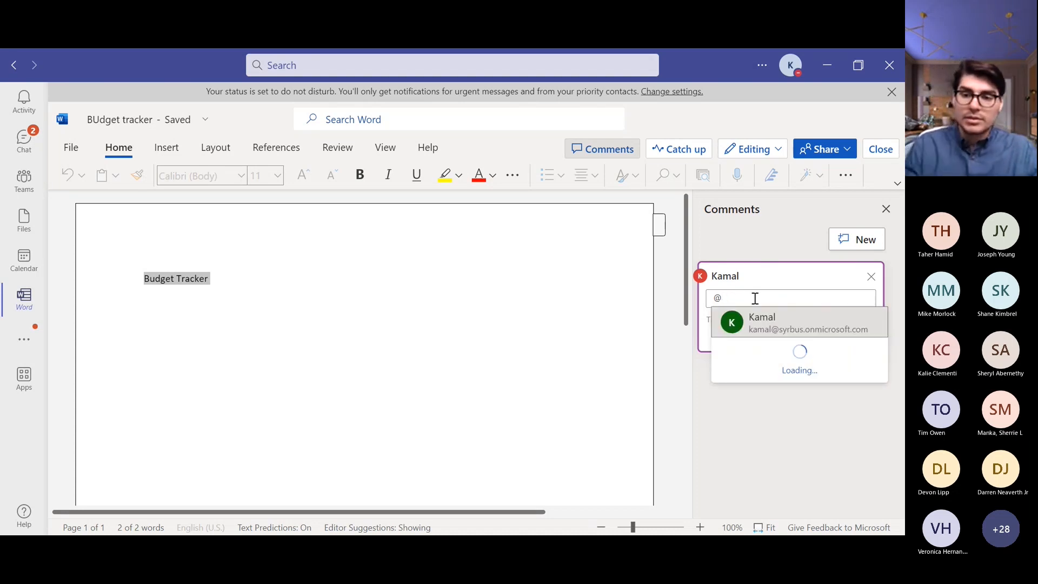
Step: Mention the suggested person, ask "Can you review this part?", assign the task to them and post the comment
left_click(755, 324)
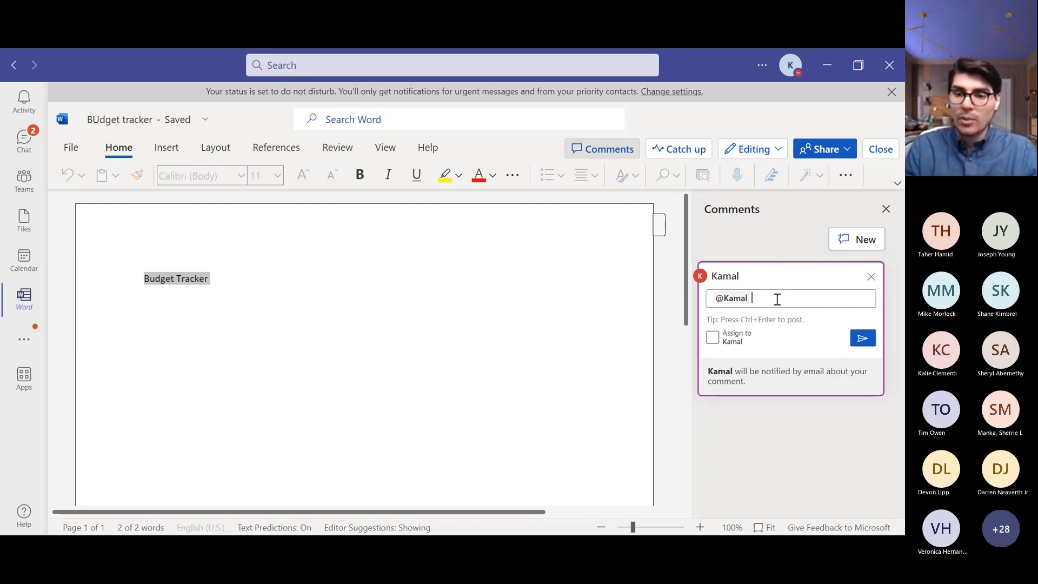
type("Can you review this part?")
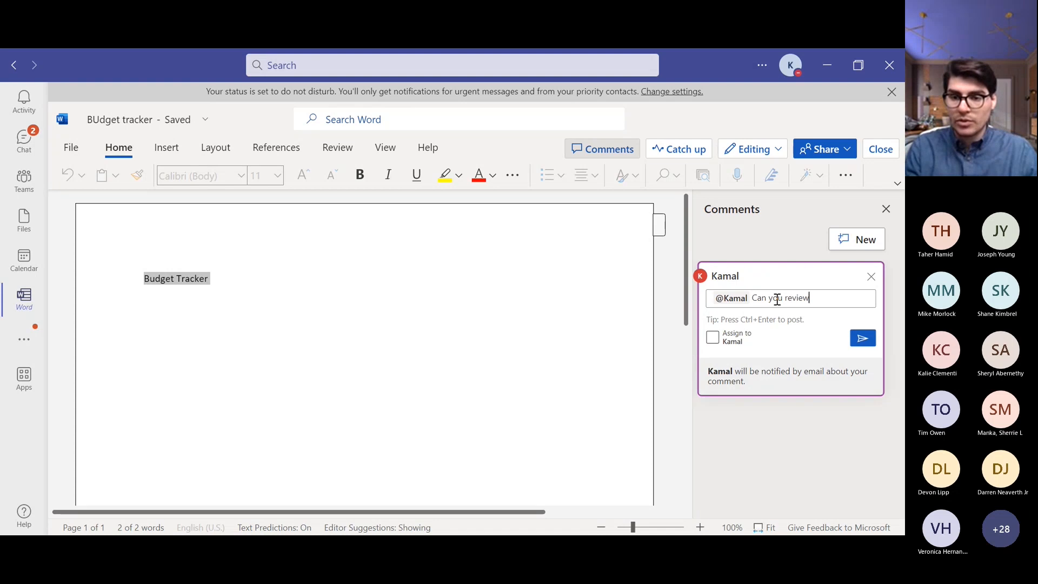
key("Return")
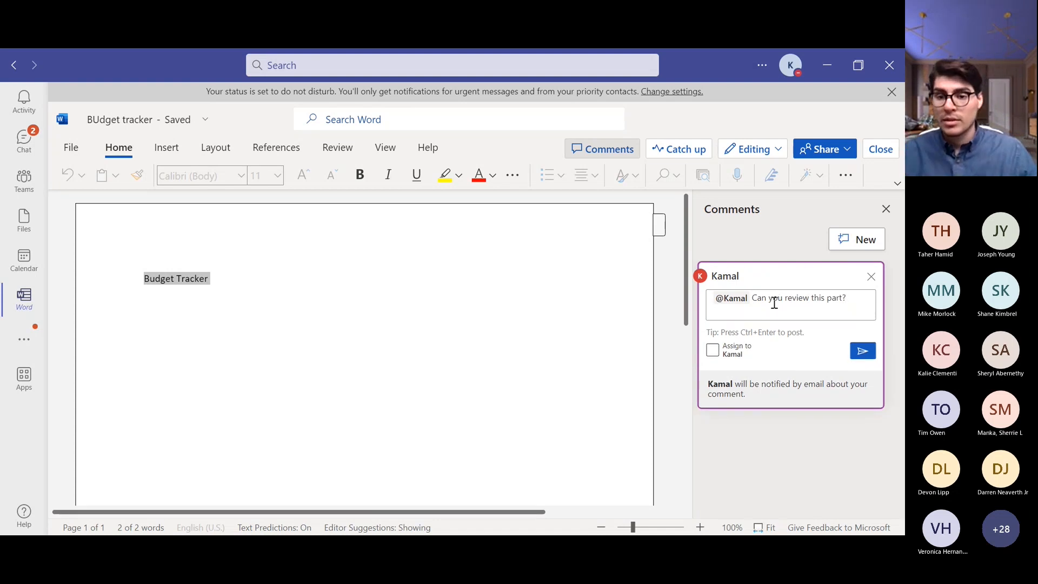
left_click(715, 351)
left_click(871, 359)
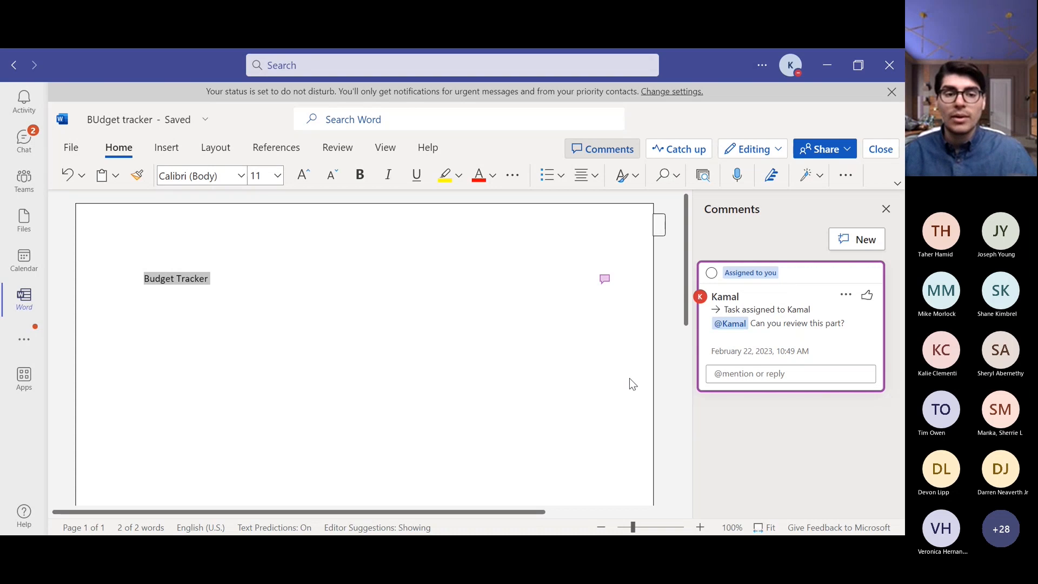
Step: Resolve the task assigned in the comment and close the document
left_click(845, 296)
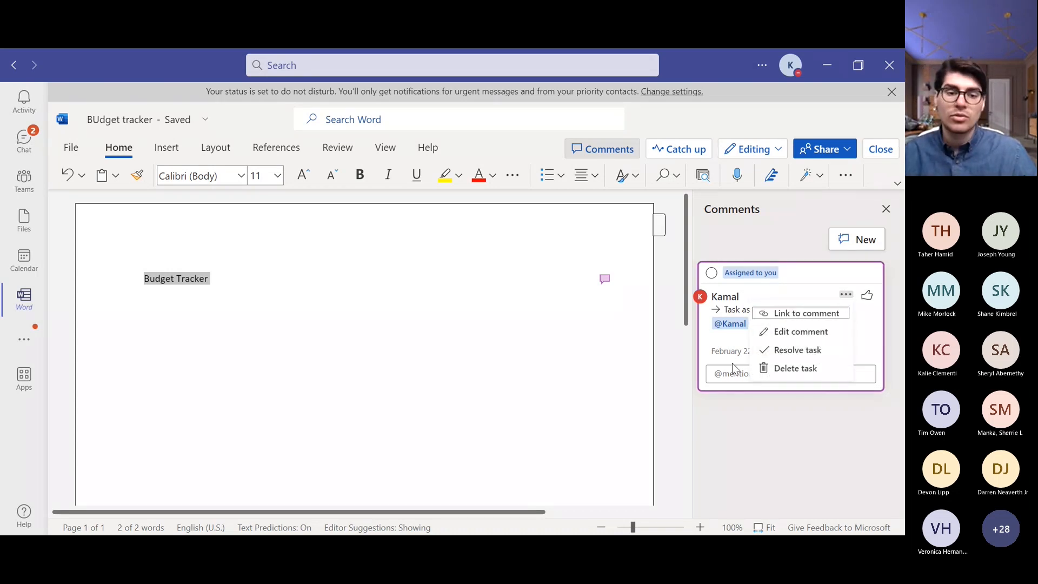
left_click(792, 351)
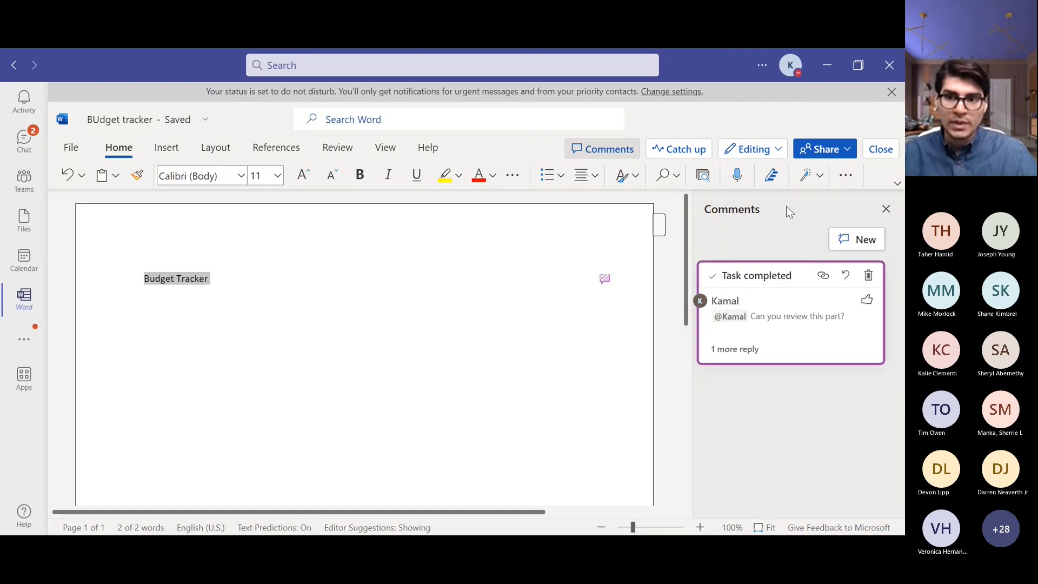
left_click(881, 149)
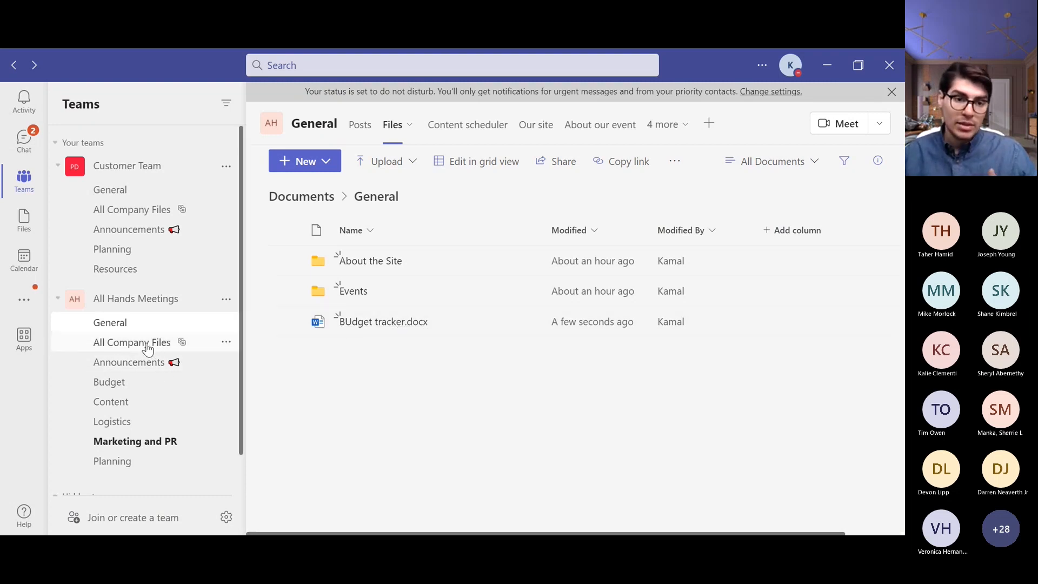
Step: Post "Can the team review please" in the General channel with a link to the recent file BUdget tracker.docx
left_click(366, 128)
left_click(366, 495)
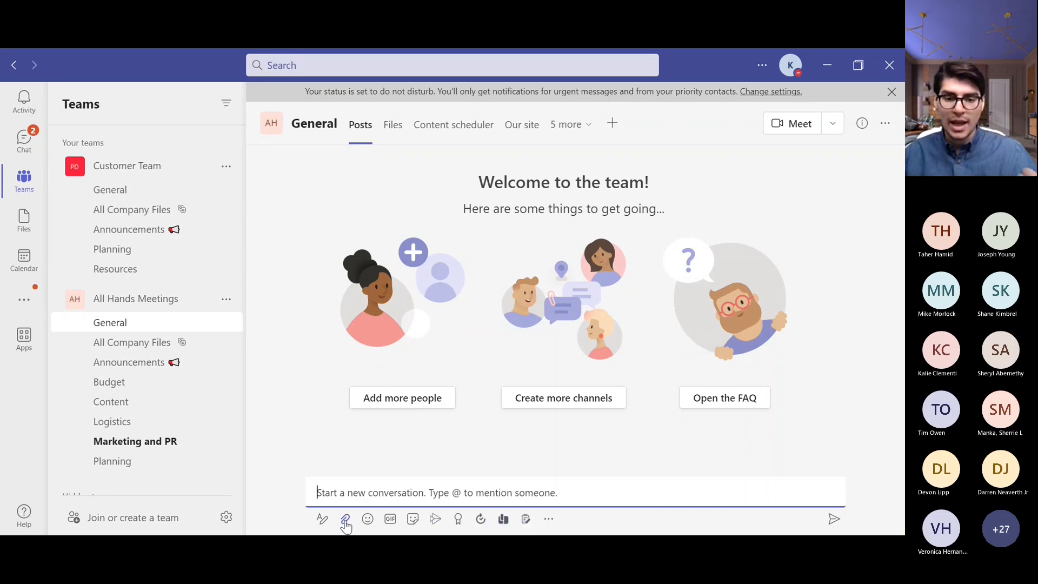
left_click(345, 521)
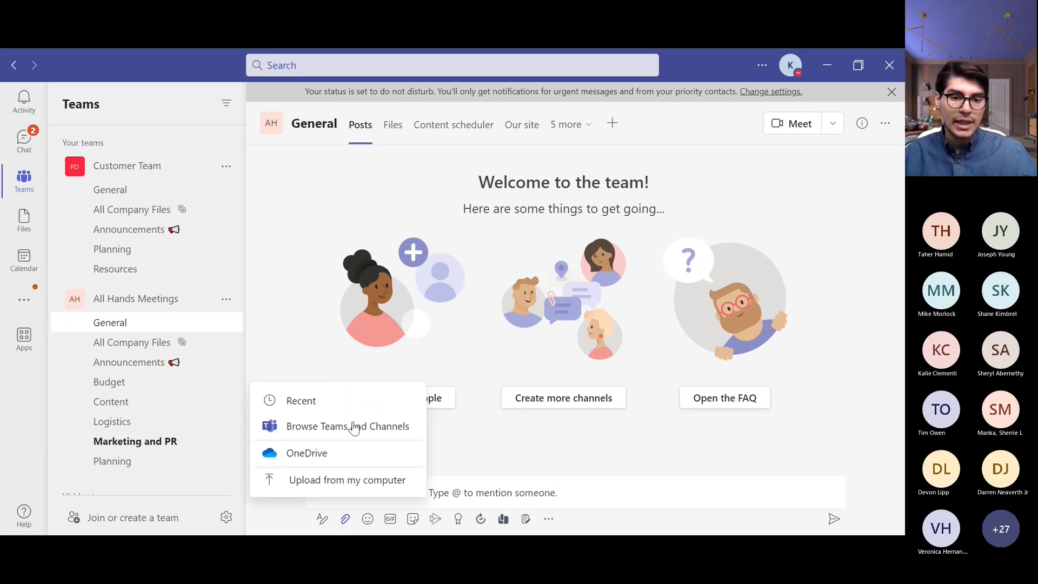
left_click(355, 401)
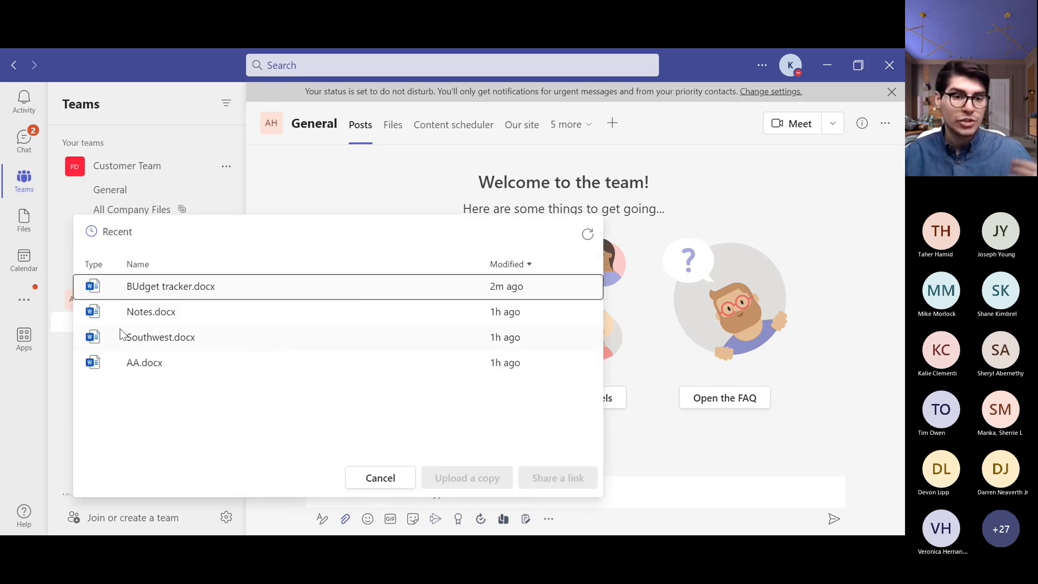
left_click(167, 291)
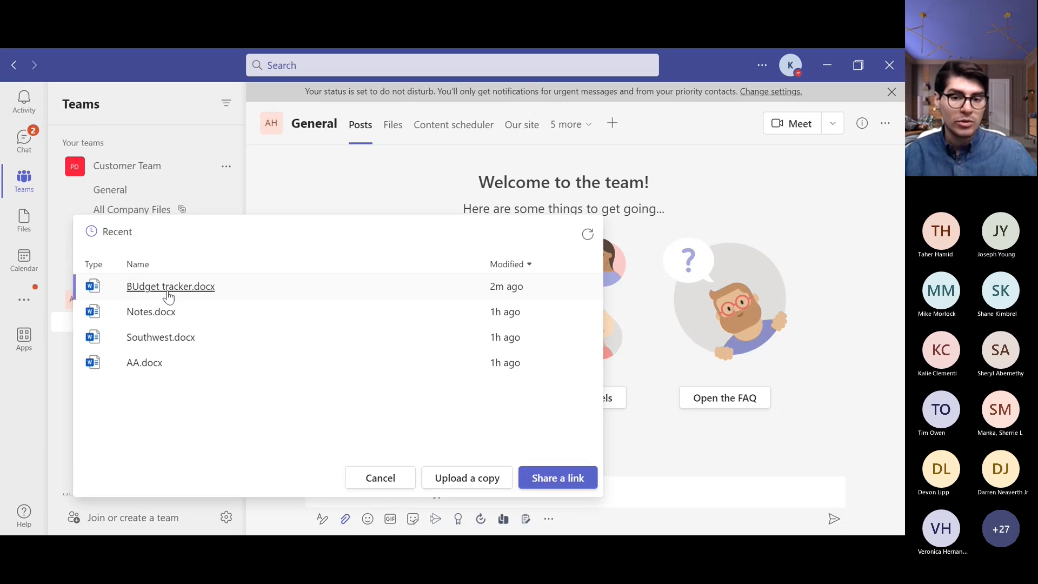
left_click(564, 486)
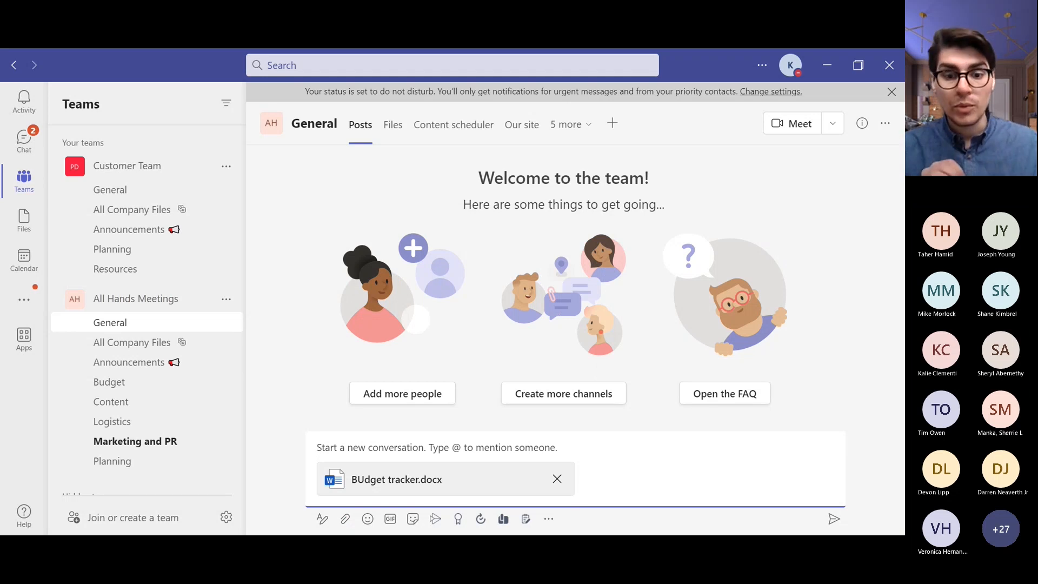
type("Can the team review please")
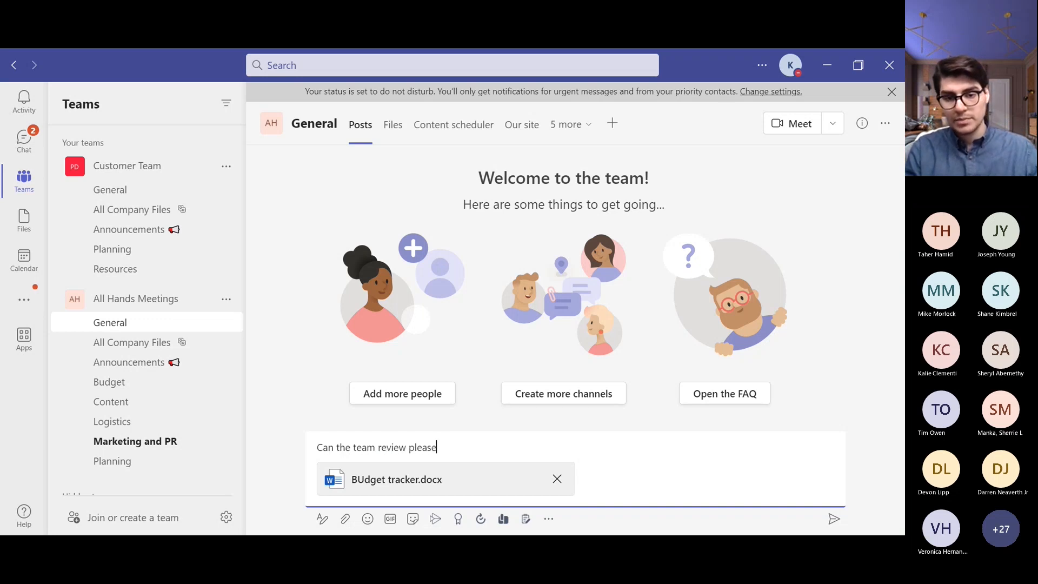
key("Return")
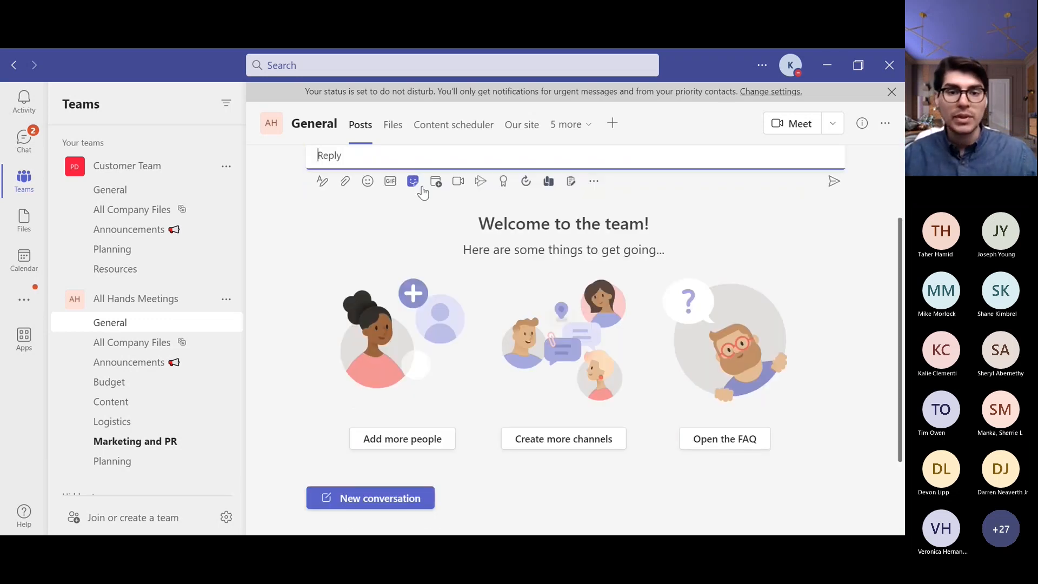